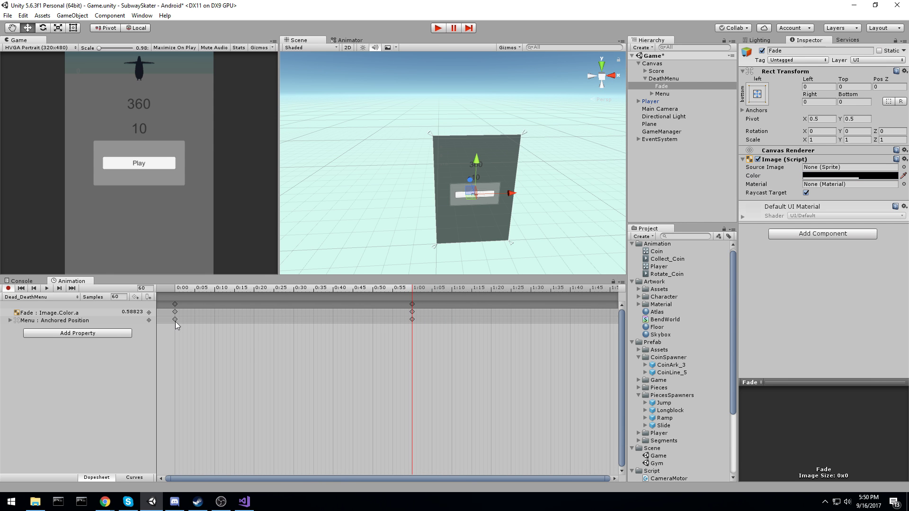
Move the Menu's first Anchored Position keyframe to 0:30, save the scene and briefly test-run the game
left_click_drag(264, 289, 294, 318)
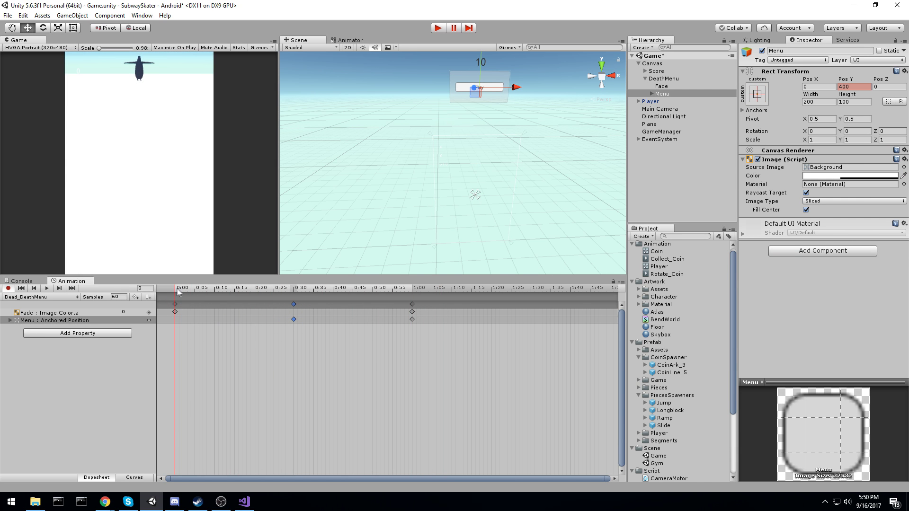
left_click_drag(178, 292, 202, 313)
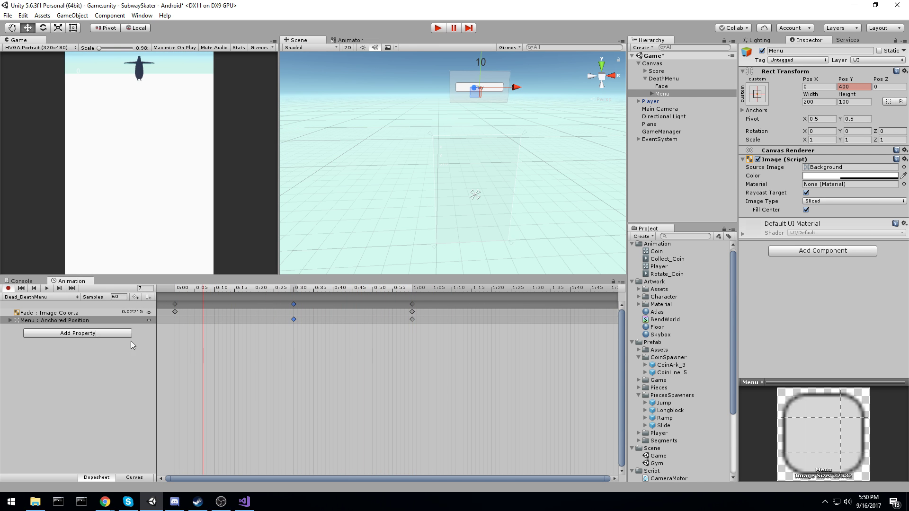
left_click_drag(186, 290, 153, 289)
key("ctrl+s")
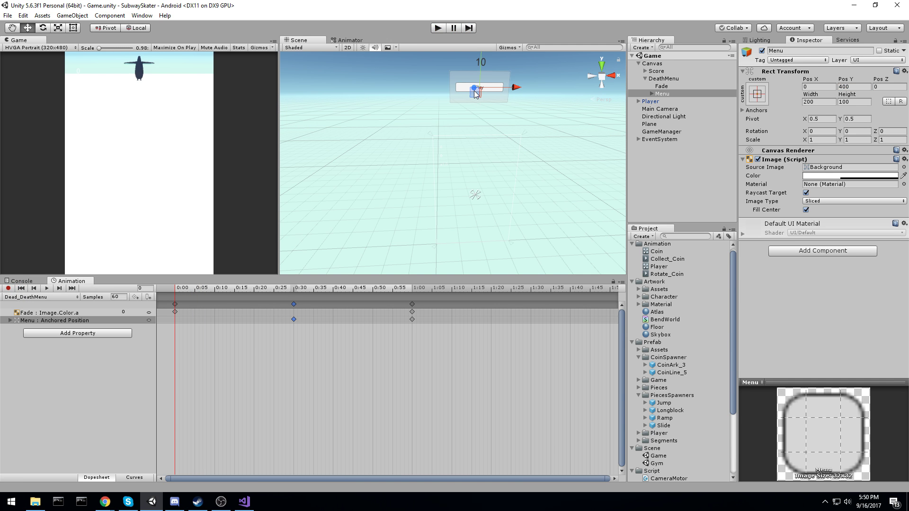
key("ctrl+p")
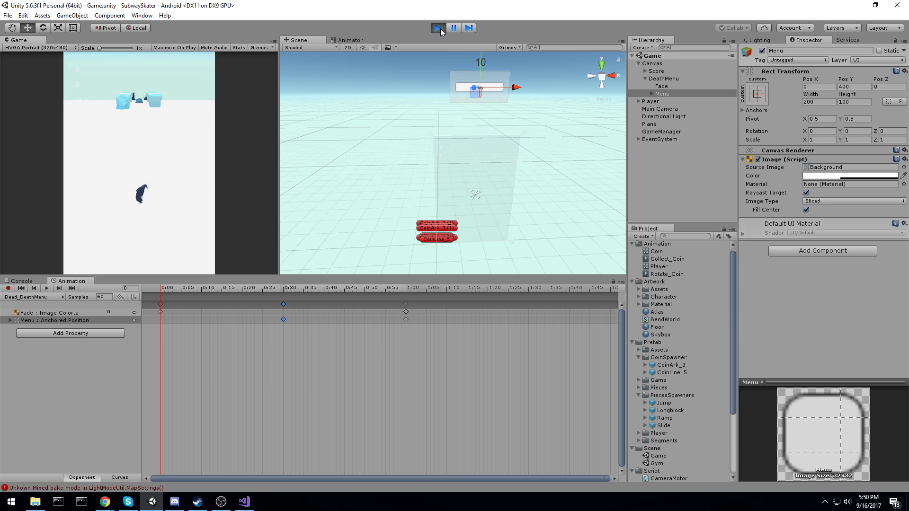
left_click(439, 27)
Collapse the other project folders and move the Dead_DeathMenu clip and DeathMenu controller into the Animation folder
scroll(687, 279, "down", 2)
left_click(632, 276)
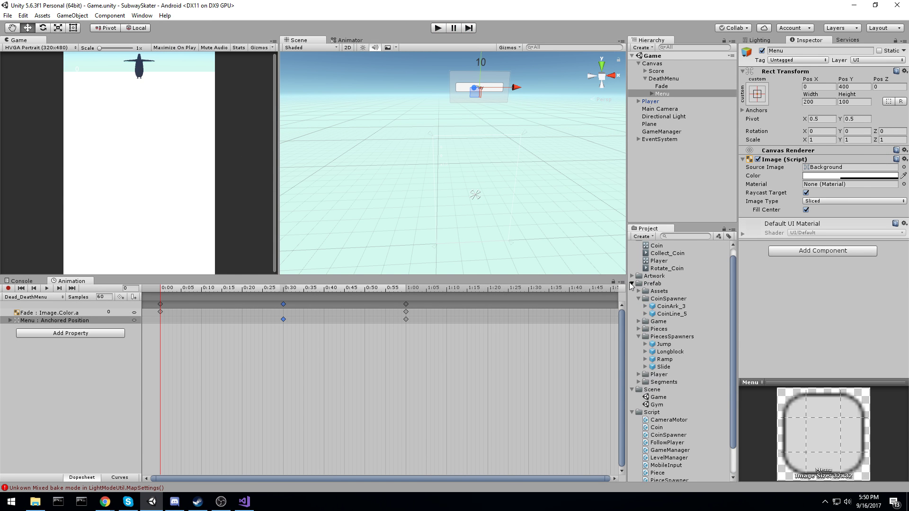
left_click(631, 284)
left_click(631, 300)
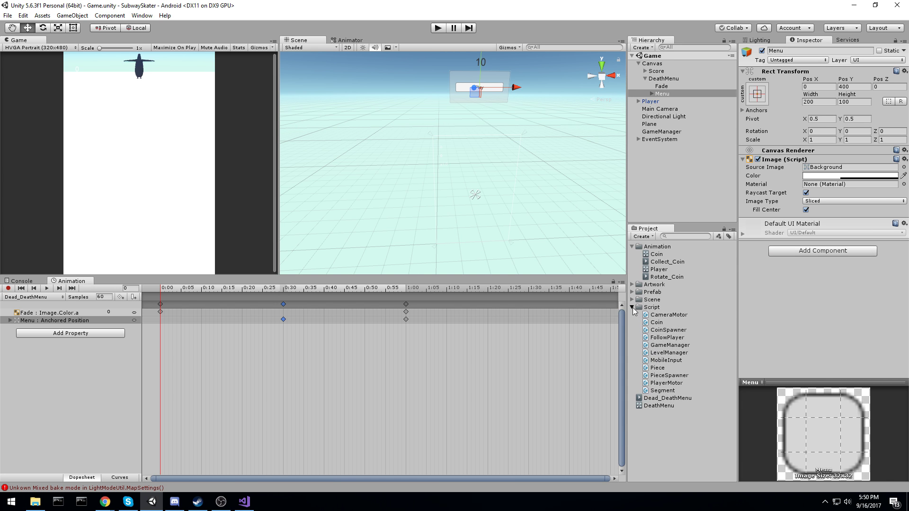
left_click(632, 307)
left_click(667, 315)
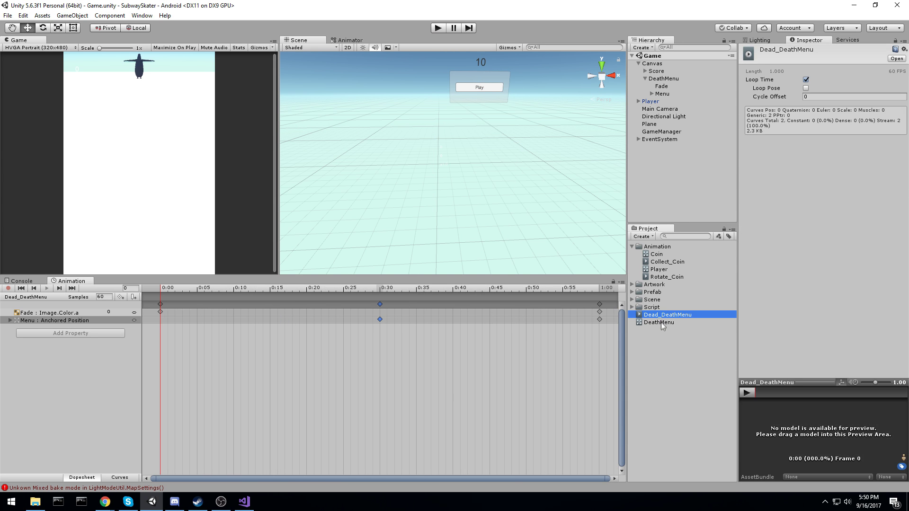
left_click(661, 323, "shift")
left_click_drag(663, 320, 671, 258)
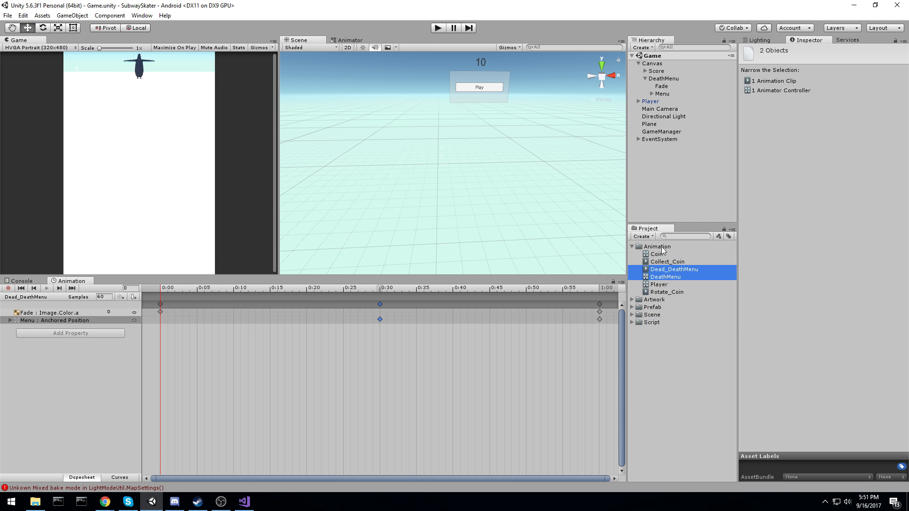
Turn off Loop Time for the Dead_DeathMenu animation clip
left_click(676, 270)
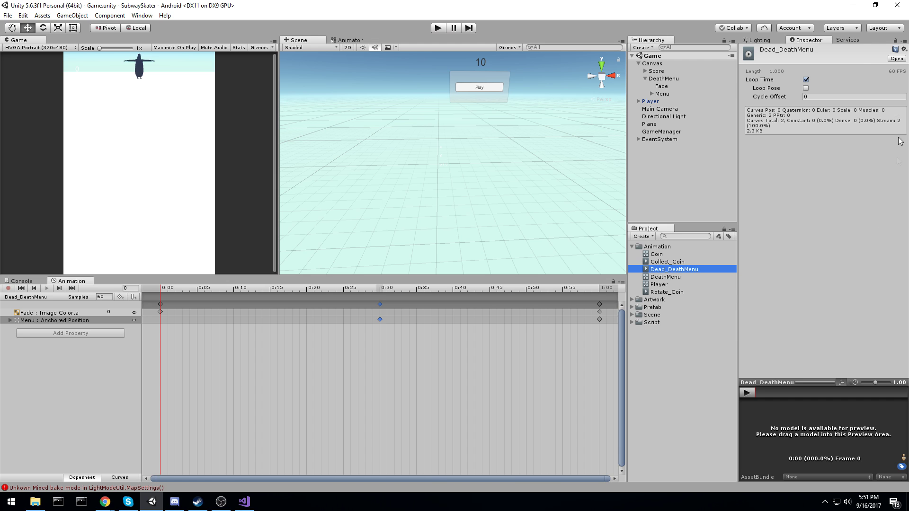
left_click(805, 80)
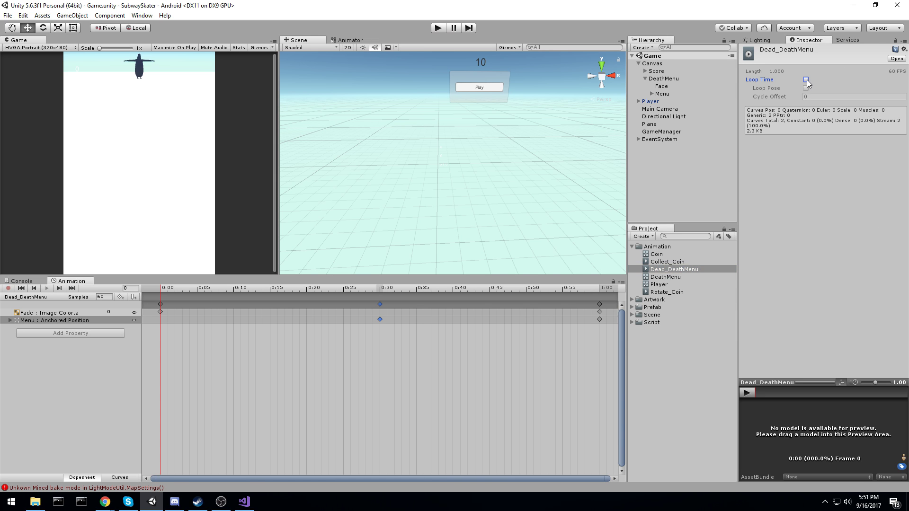
In the DeathMenu animator controller, create an empty state, make it the layer default and place it beside Entry
left_click(667, 277)
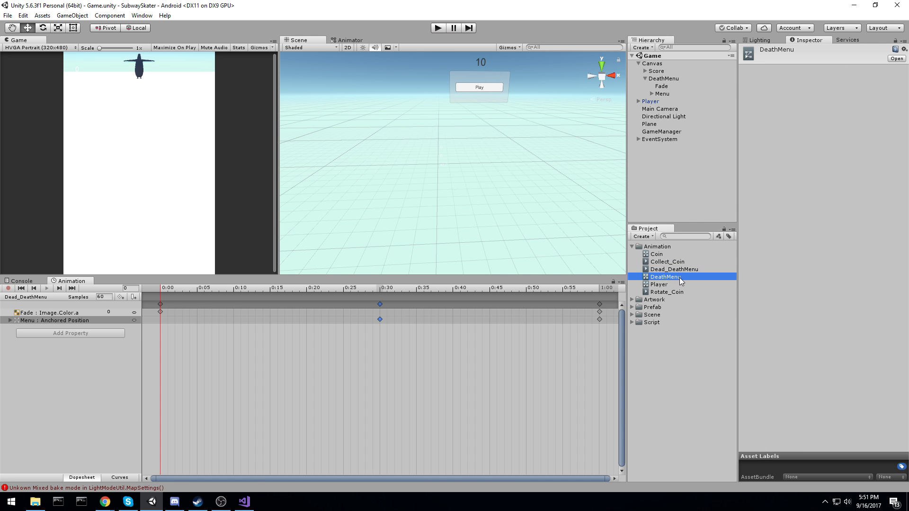
double_click(680, 277)
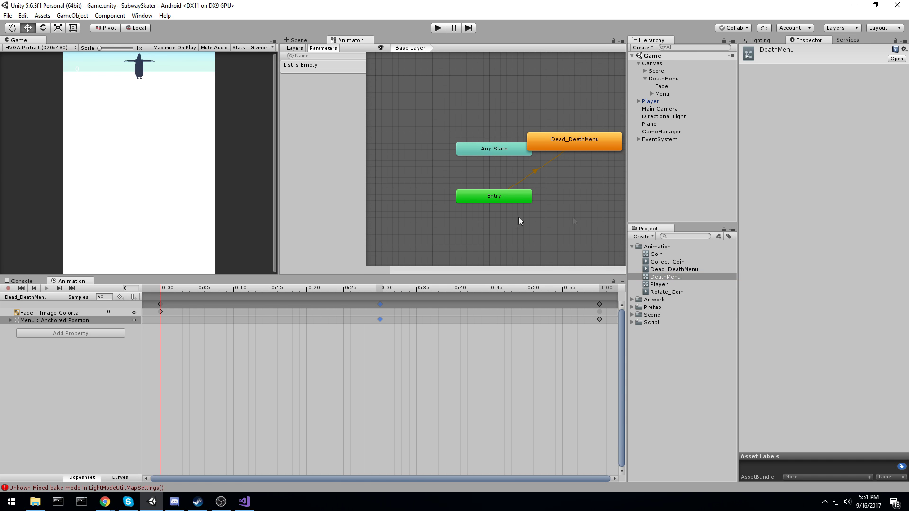
left_click_drag(513, 116, 524, 145)
left_click(516, 160)
right_click(515, 160)
mouse_move(552, 168)
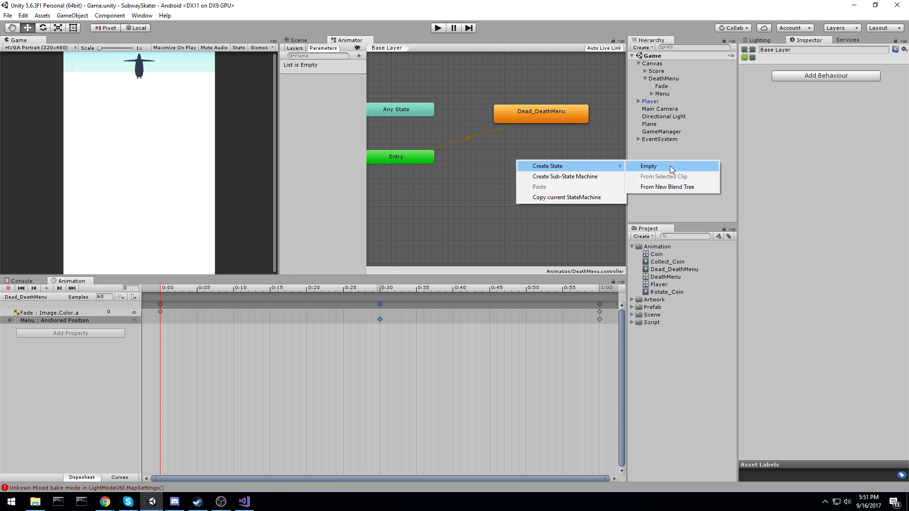
left_click(670, 168)
right_click(529, 159)
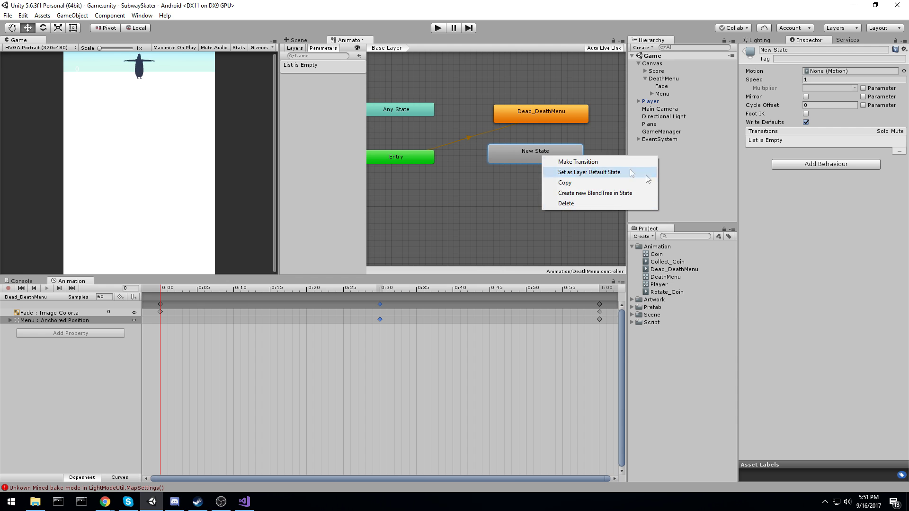
left_click(568, 171)
left_click_drag(527, 153, 511, 159)
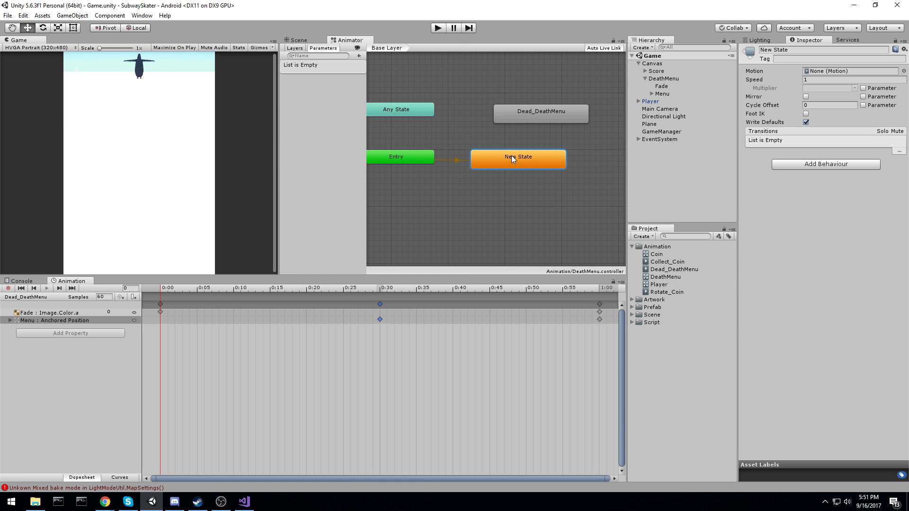
Align the Dead_DeathMenu state above the default state and add a transition to it from Any State
left_click(422, 113)
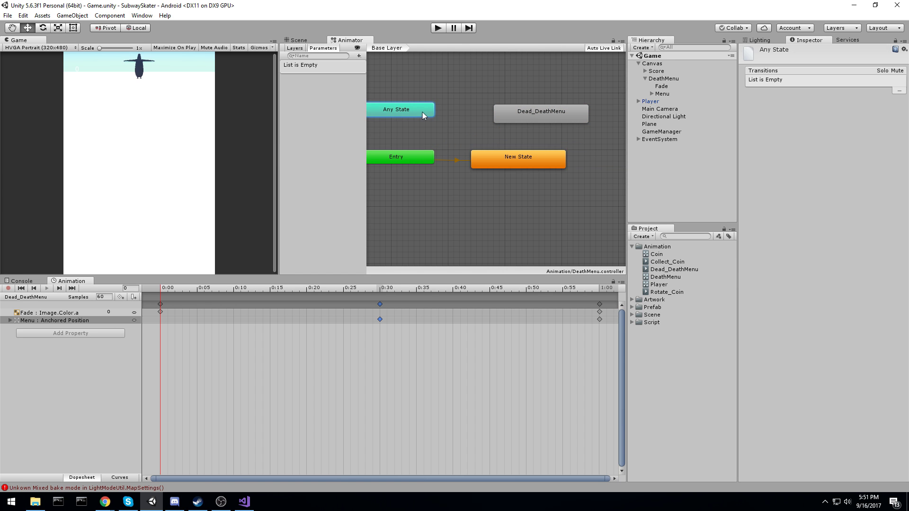
left_click_drag(578, 114, 553, 107)
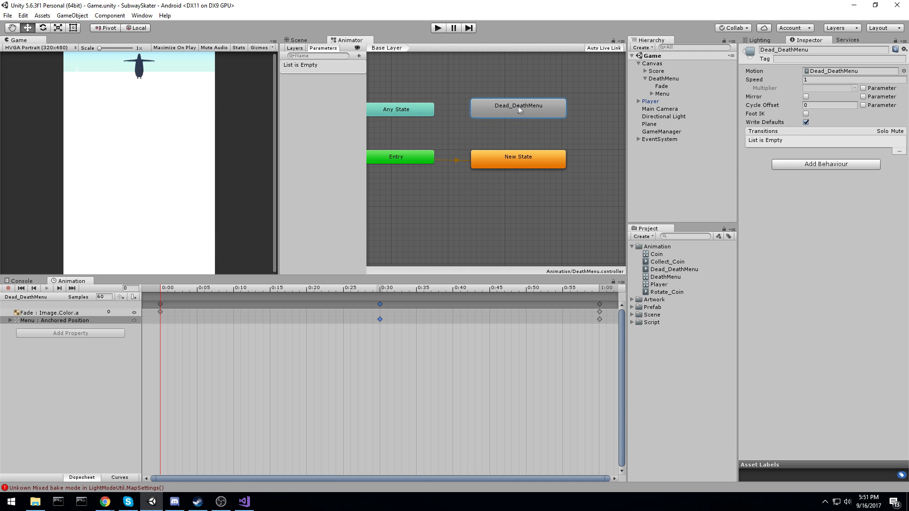
right_click(417, 110)
left_click(445, 117)
left_click(496, 113)
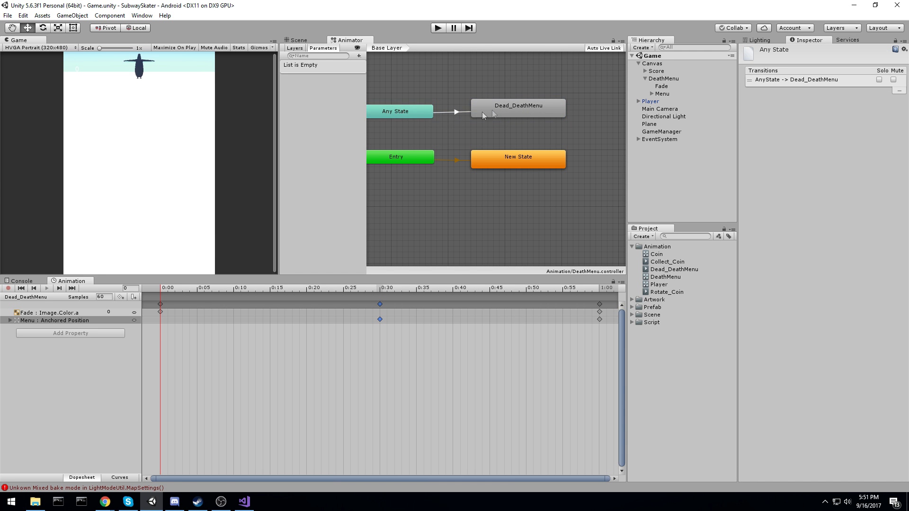
left_click(447, 80)
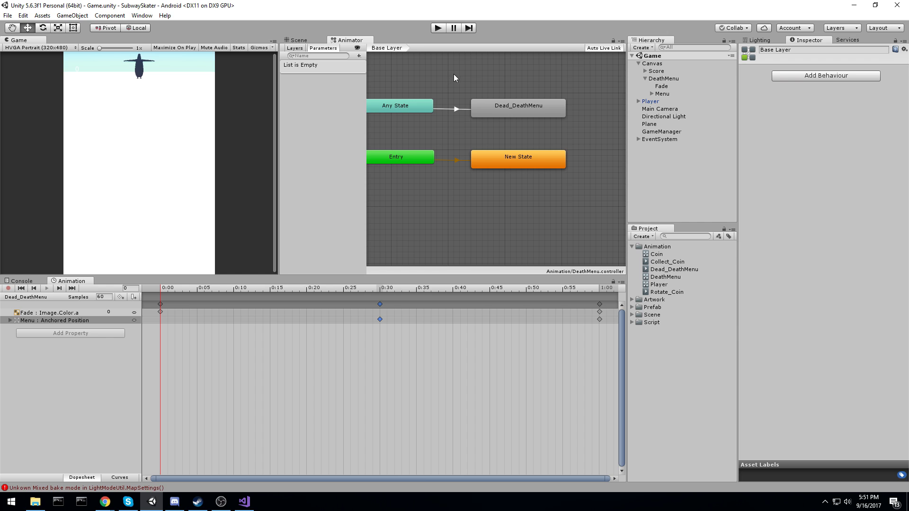
Add a trigger parameter named Dead to the DeathMenu controller
left_click_drag(459, 120, 459, 122)
left_click(359, 56)
left_click(378, 99)
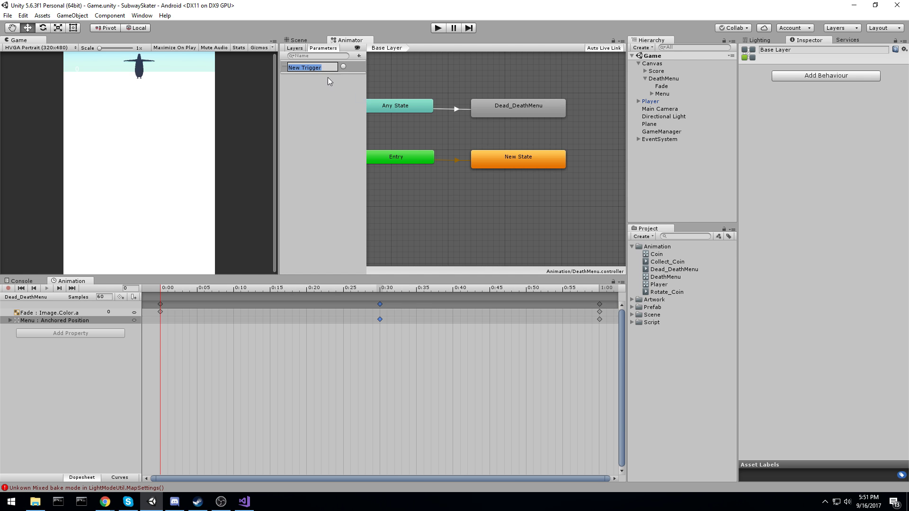
key("Return")
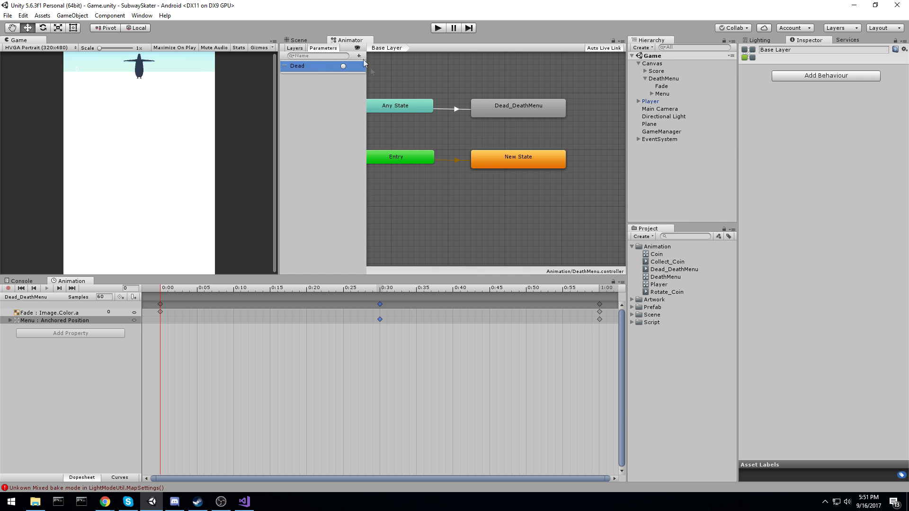
Add Dead as the condition of the Any State to Dead_DeathMenu transition
left_click(456, 110)
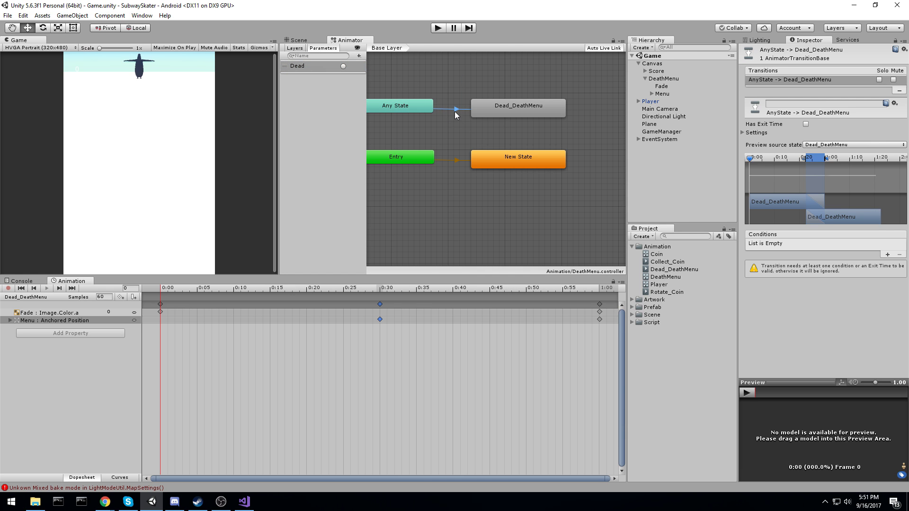
left_click(888, 255)
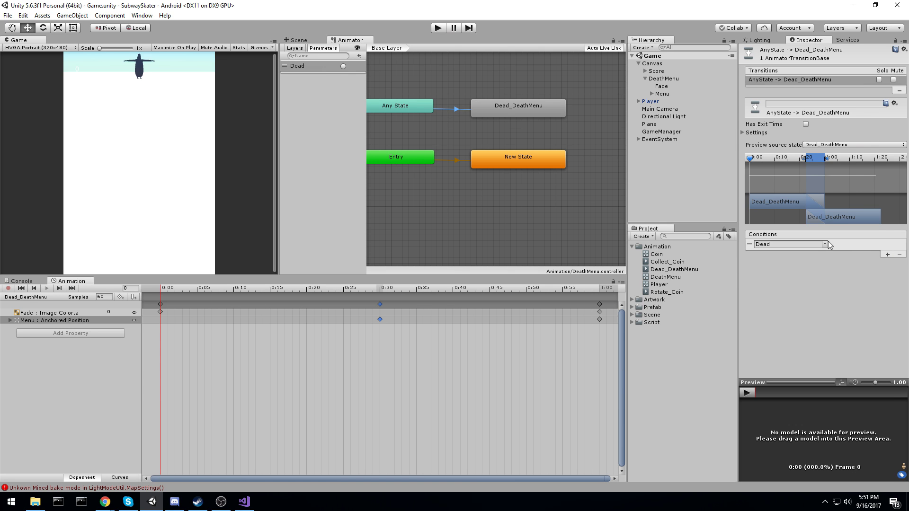
scroll(501, 85, "up", 3)
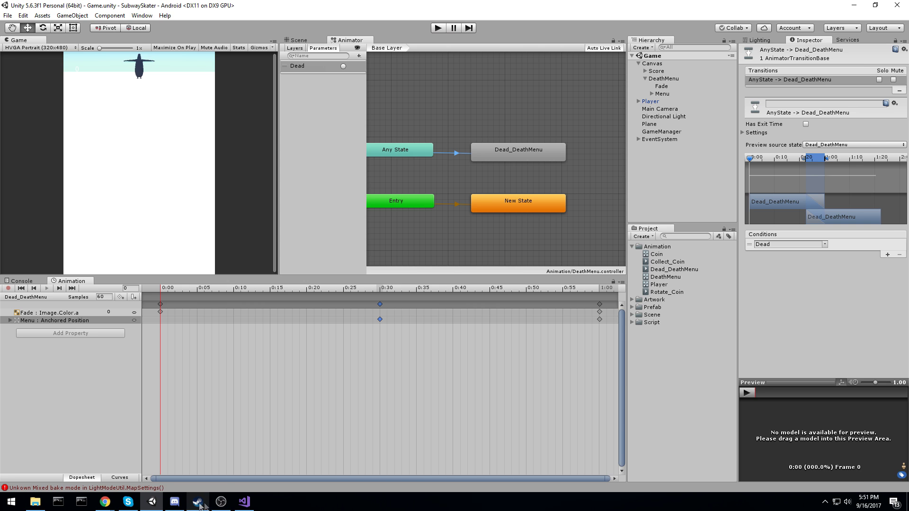
Switch to Visual Studio, check the trigger name set in GameManager's OnDeath method, and return to Unity
left_click(244, 502)
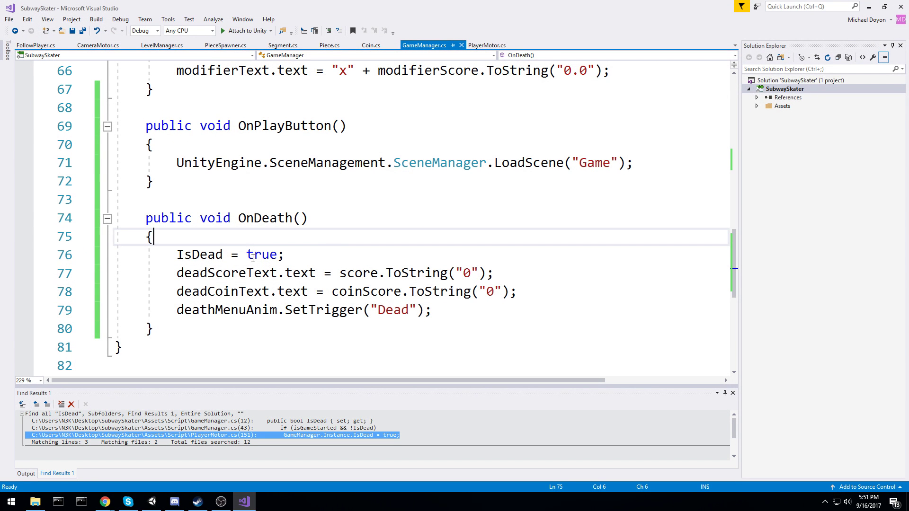
double_click(395, 311)
left_click(418, 206)
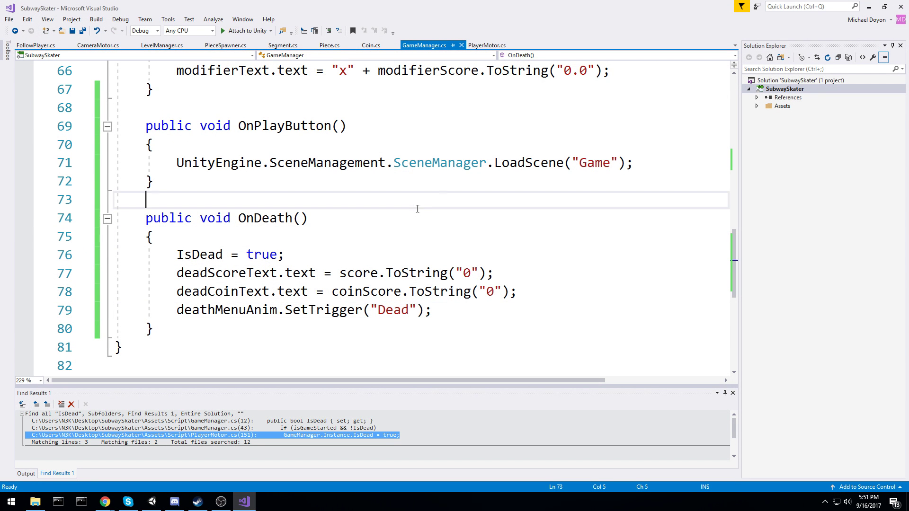
left_click(870, 6)
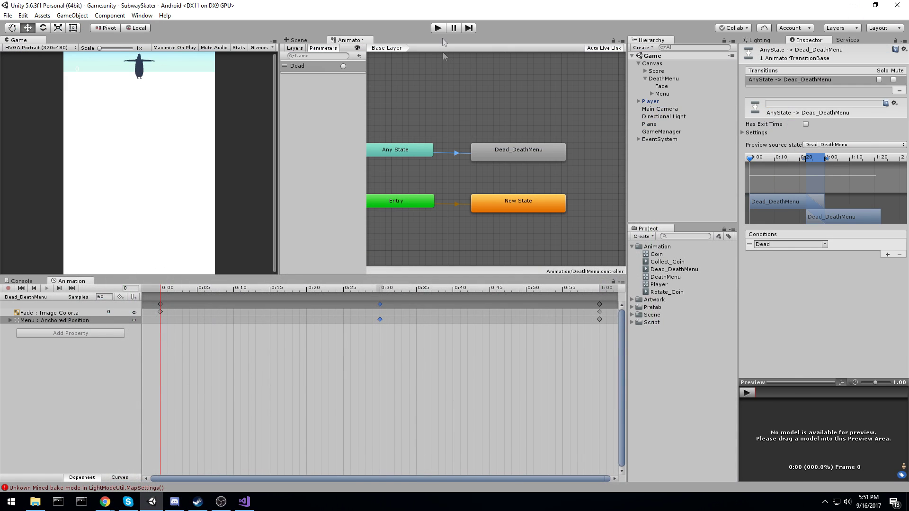
Run the game and steer the penguin into an obstacle to test the death menu animation
left_click(438, 29)
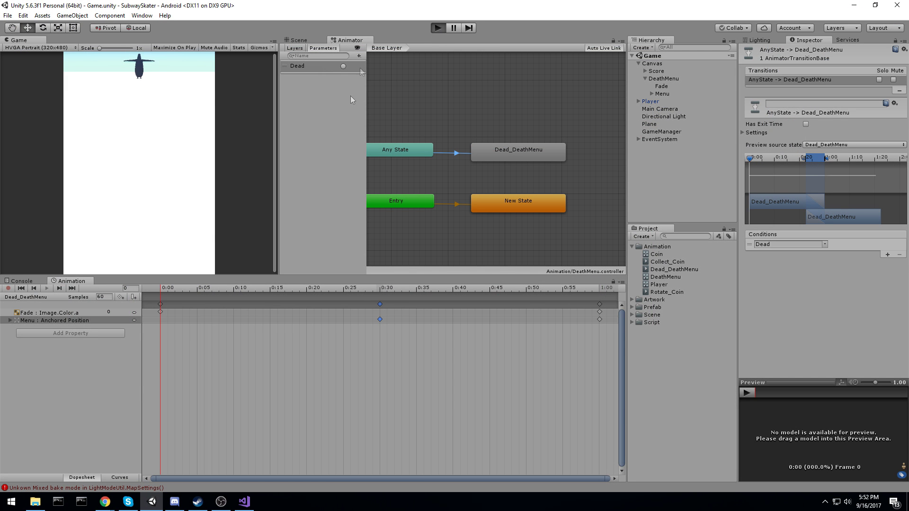
left_click(156, 169)
left_click_drag(158, 168, 201, 154)
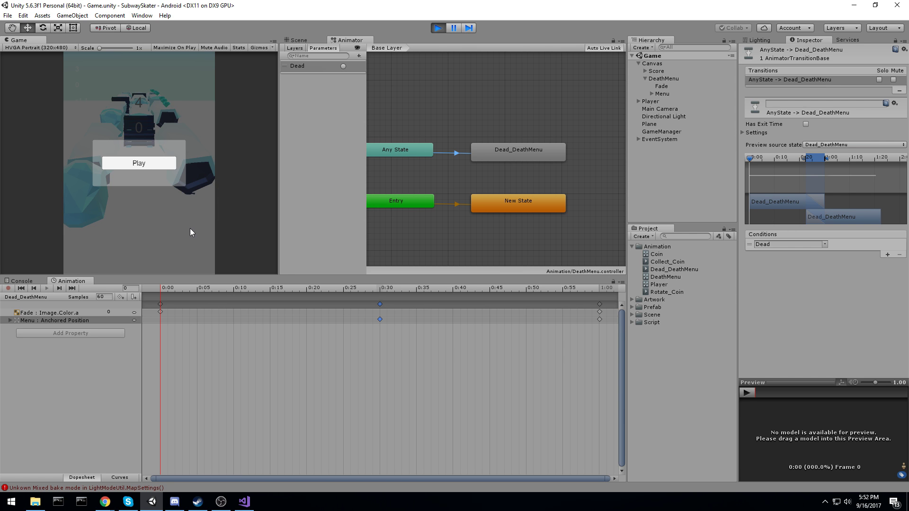
Move the Menu's last Anchored Position keyframe to 1:30 in the Dead_DeathMenu clip
scroll(556, 348, "down", 5)
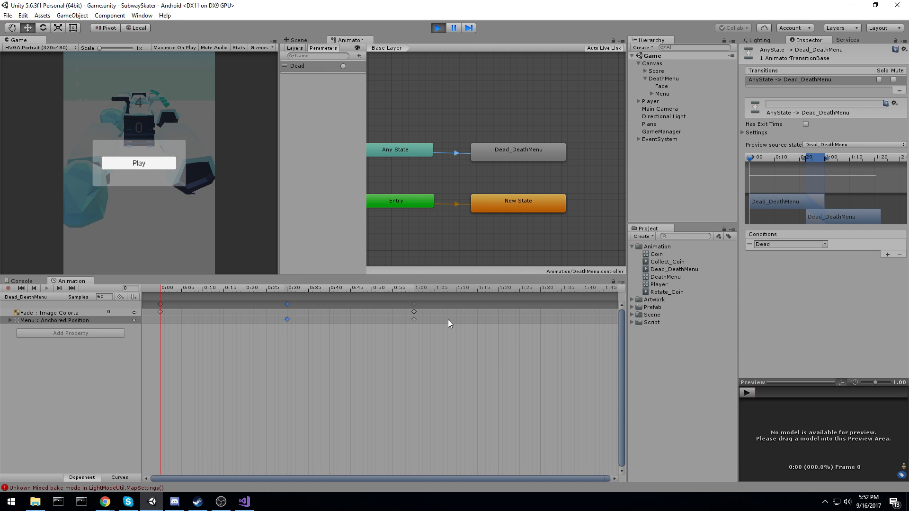
left_click_drag(414, 319, 542, 326)
Restart the game, test the slower death menu and its Play button, and stop the game
left_click(439, 28)
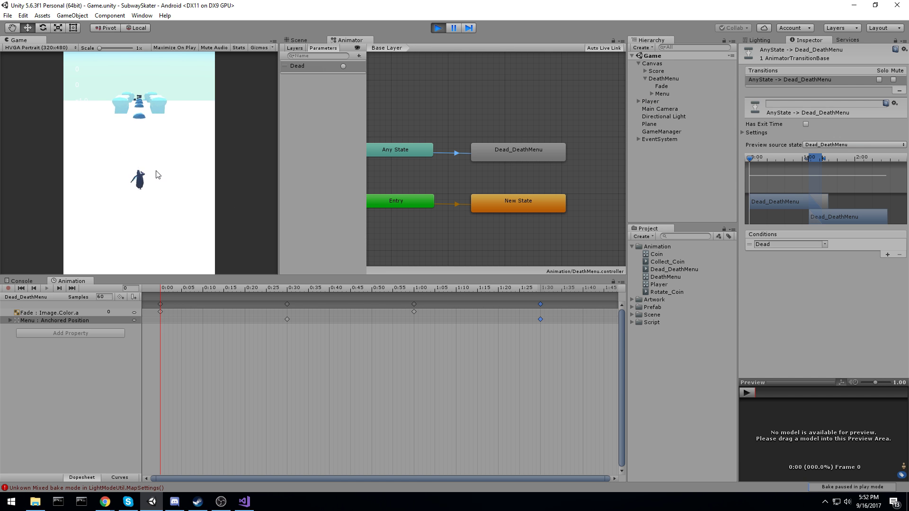
left_click_drag(168, 166, 241, 171)
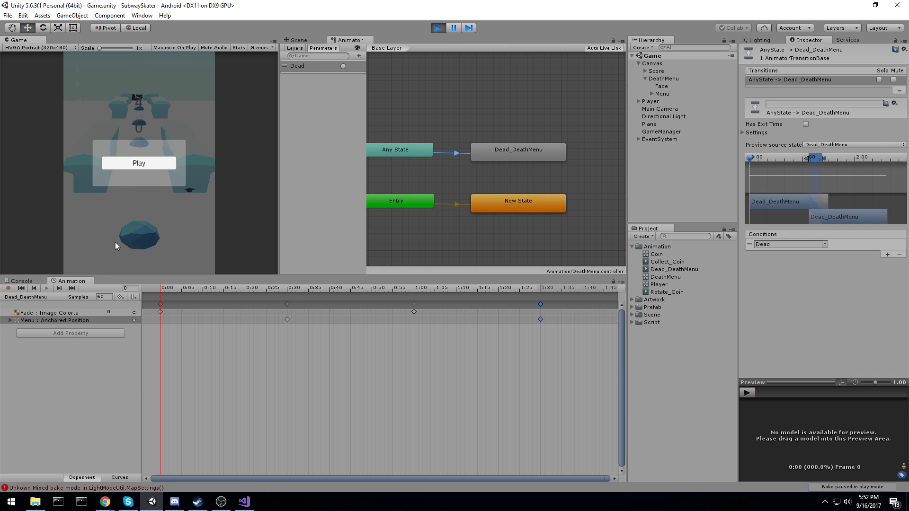
left_click(162, 168)
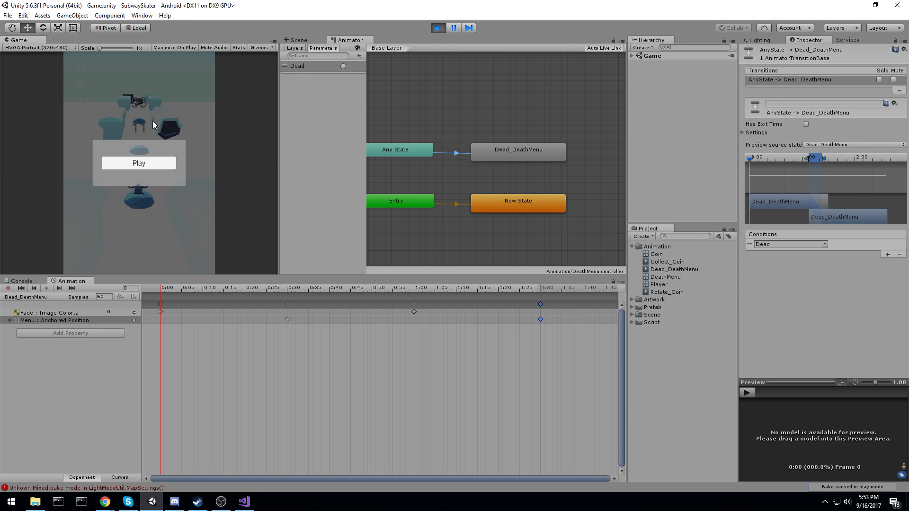
left_click(438, 28)
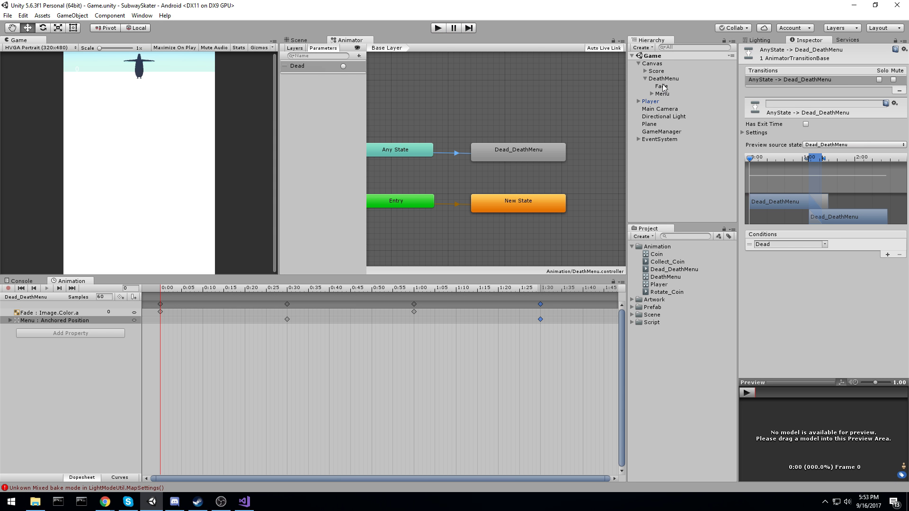
Set the text color of the Coins and Score objects in the death menu to white (FFFFFFFF)
left_click(665, 86)
left_click(663, 138)
left_click(663, 86)
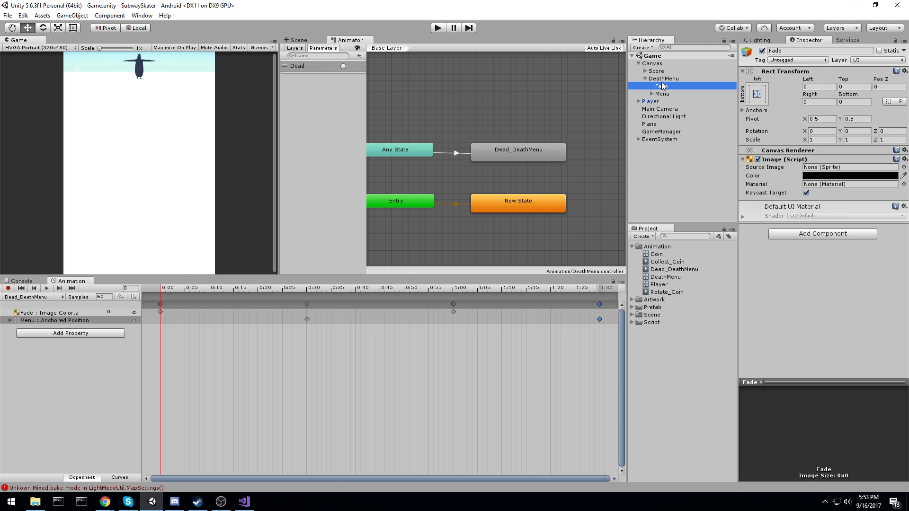
left_click(672, 94)
left_click(652, 94)
left_click(669, 110)
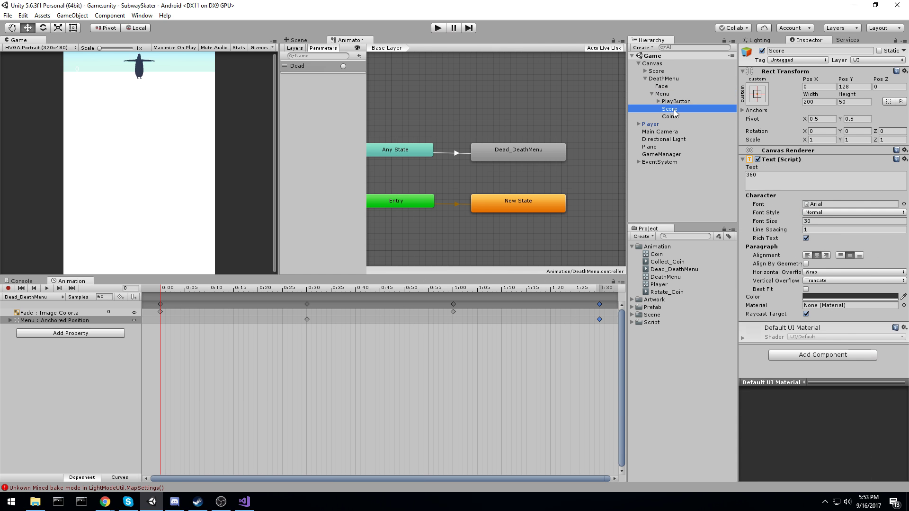
left_click(674, 117)
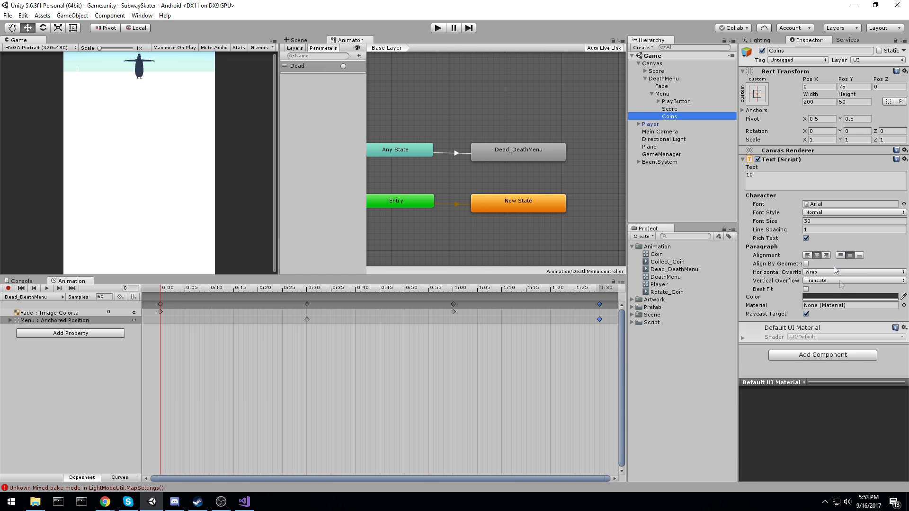
left_click(830, 297)
left_click(607, 84)
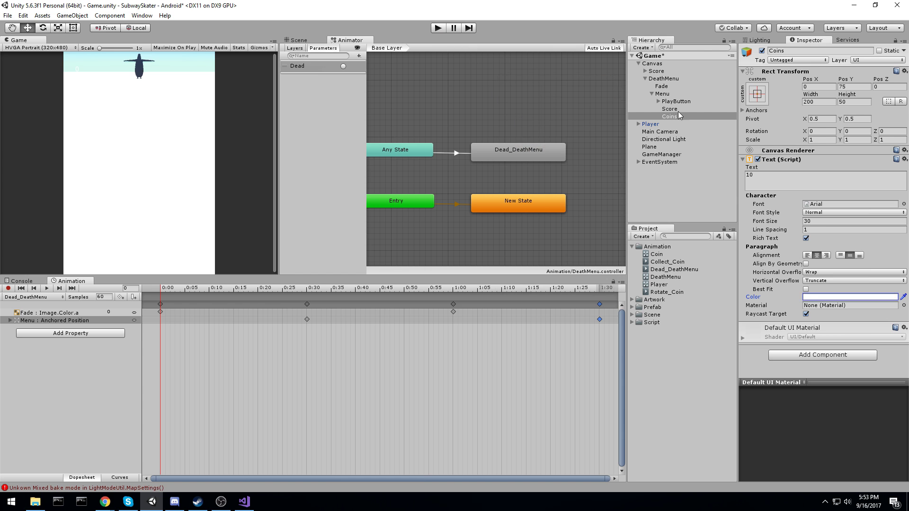
left_click(670, 108)
left_click(830, 297)
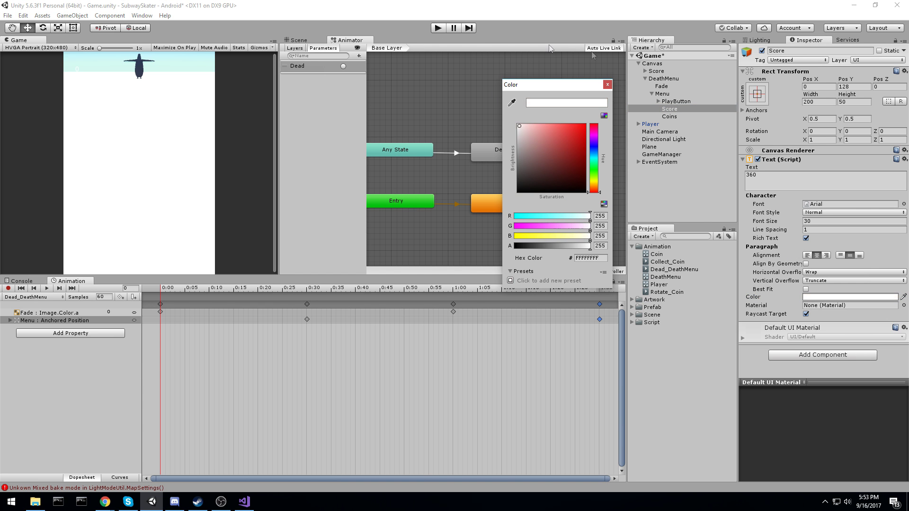
left_click(608, 84)
Show the Scene view, run the game, and steer the penguin into an obstacle to check the white death menu texts
left_click(298, 40)
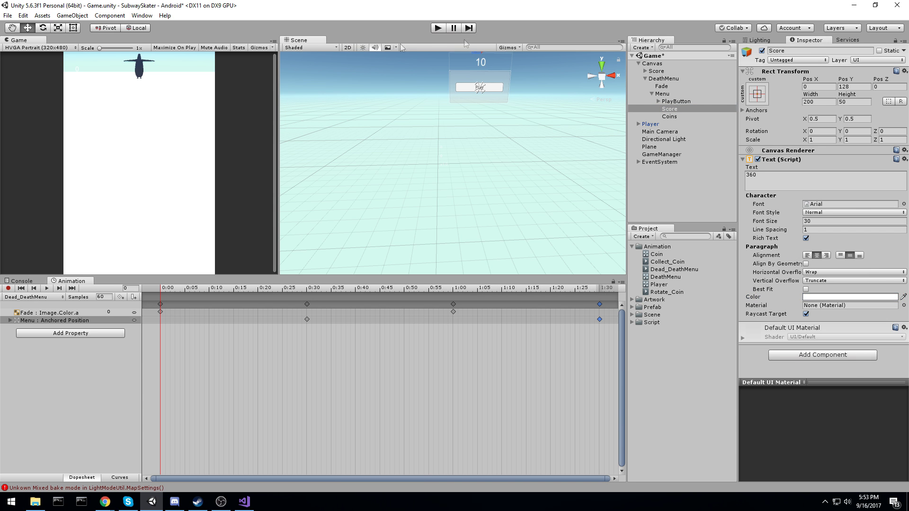
left_click(438, 28)
left_click(167, 159)
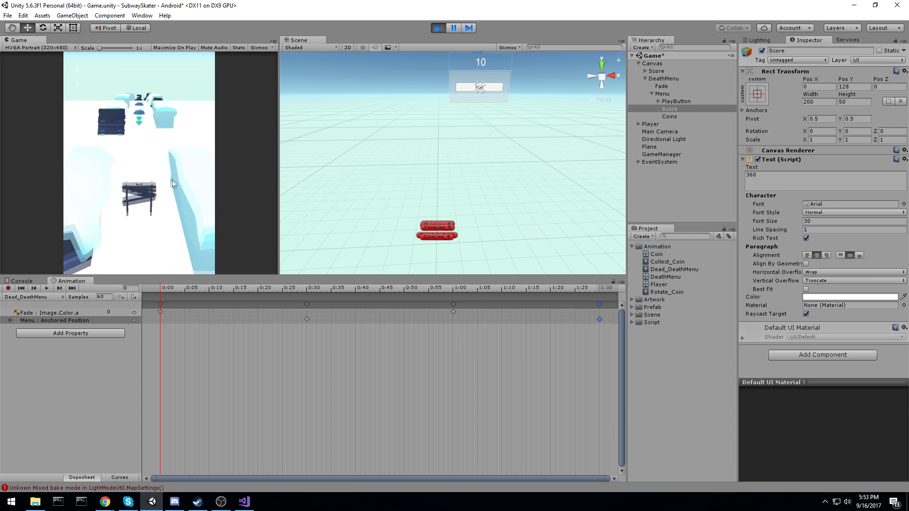
left_click_drag(178, 161, 256, 178)
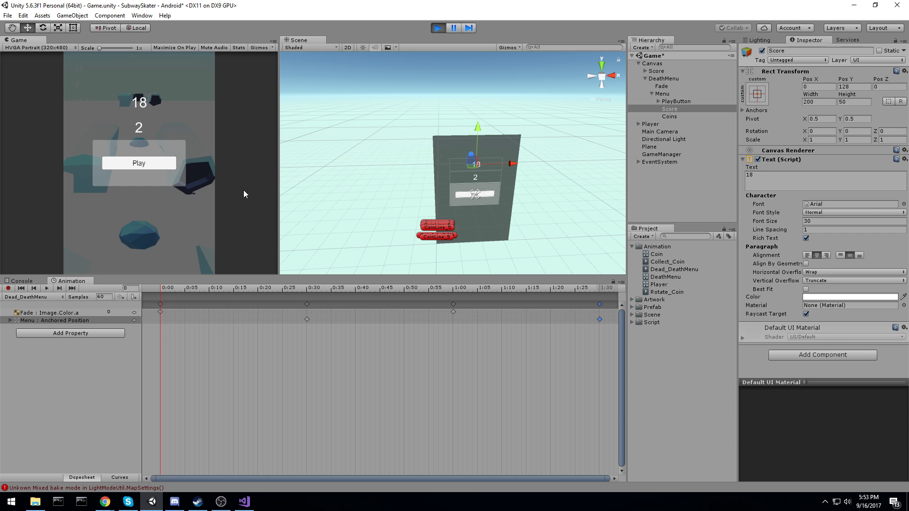
Restart the run with the death menu's Play button and crash the penguin again to retest the menu
left_click(142, 163)
left_click_drag(167, 218, 163, 79)
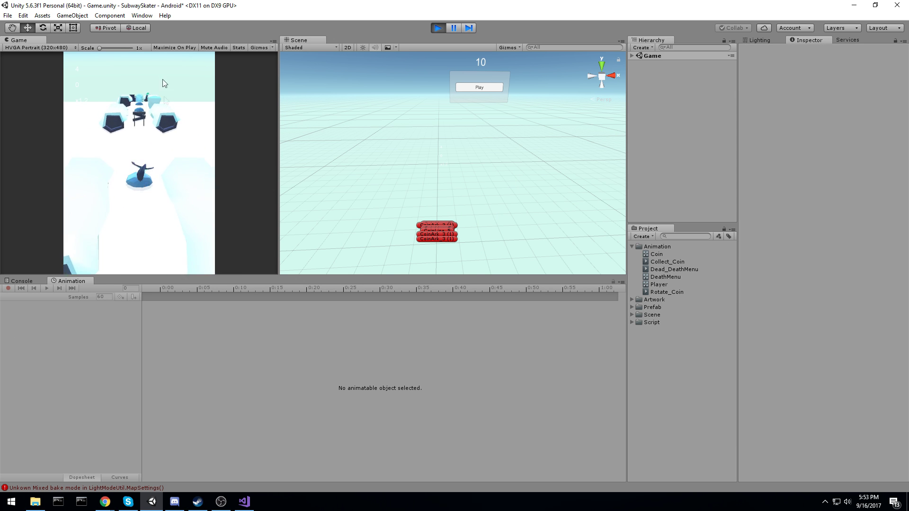
left_click_drag(151, 159, 164, 260)
left_click_drag(163, 185, 277, 171)
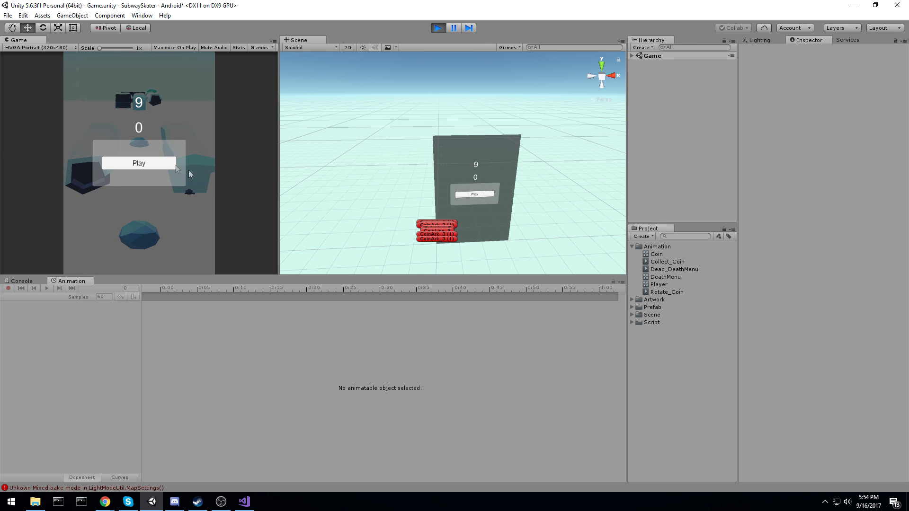
Replay from the death menu and steer the penguin around, over and under the obstacles while collecting coins for a longer test run
left_click(164, 162)
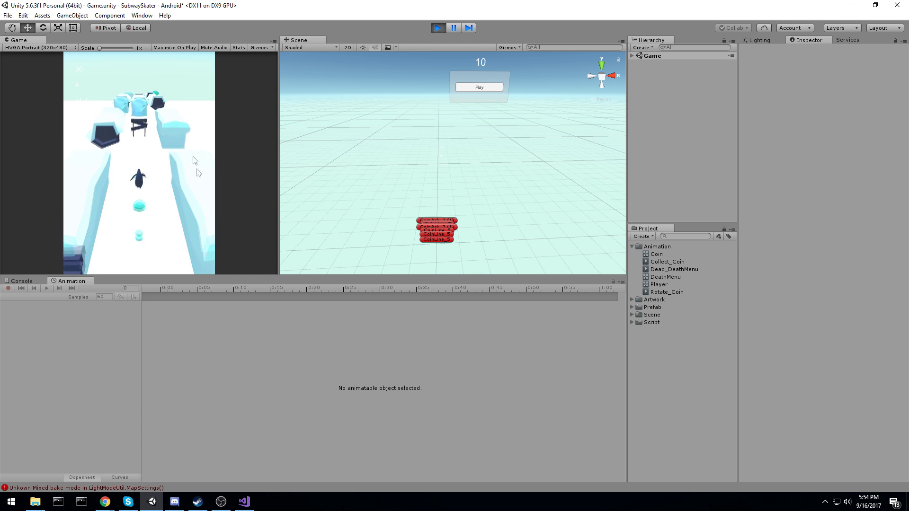
mouse_move(194, 251)
left_mouse_down()
mouse_move(198, 158)
mouse_move(284, 173)
left_mouse_up()
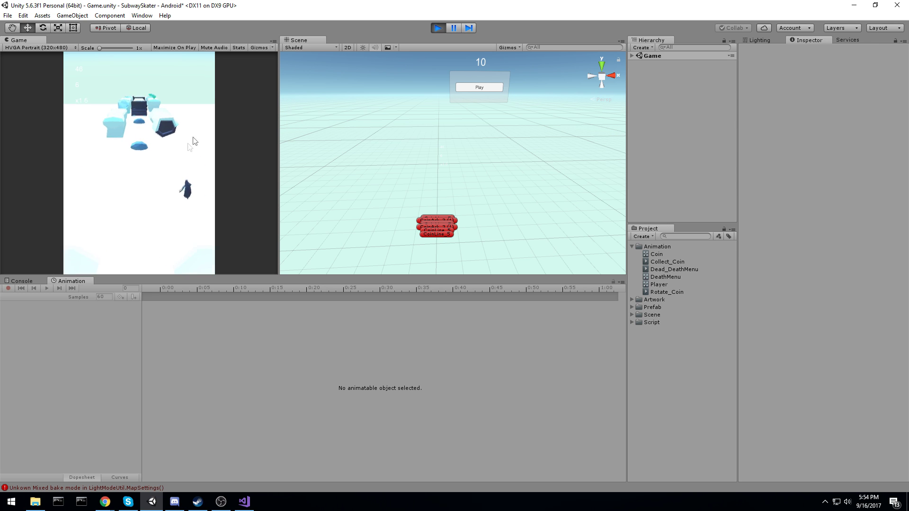
key("Left")
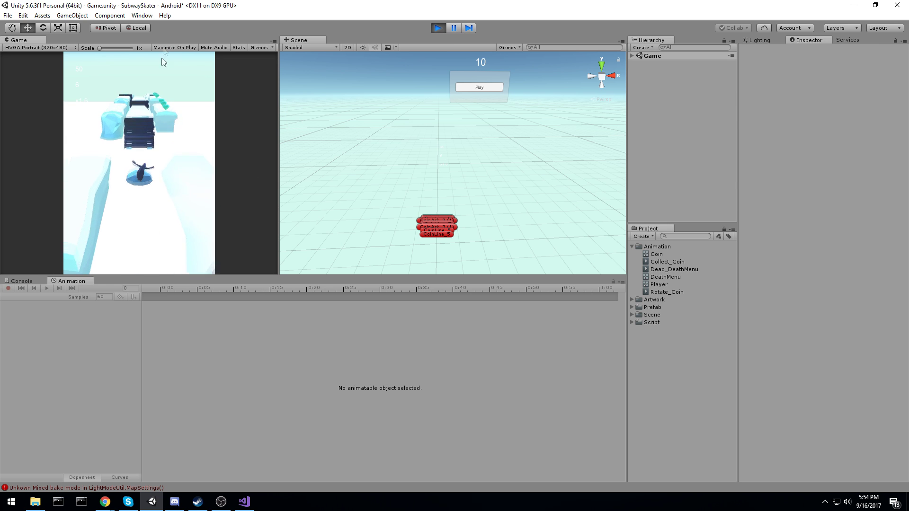
key("Right")
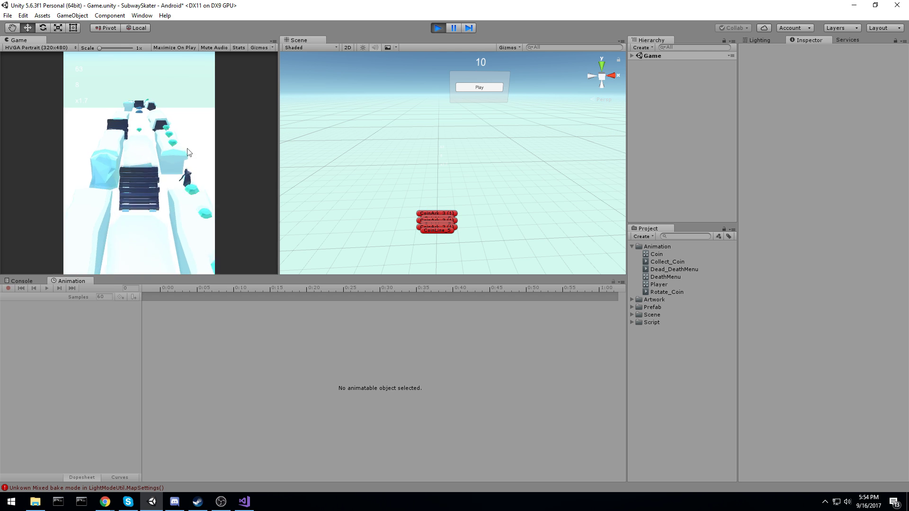
left_click_drag(222, 144, 79, 141)
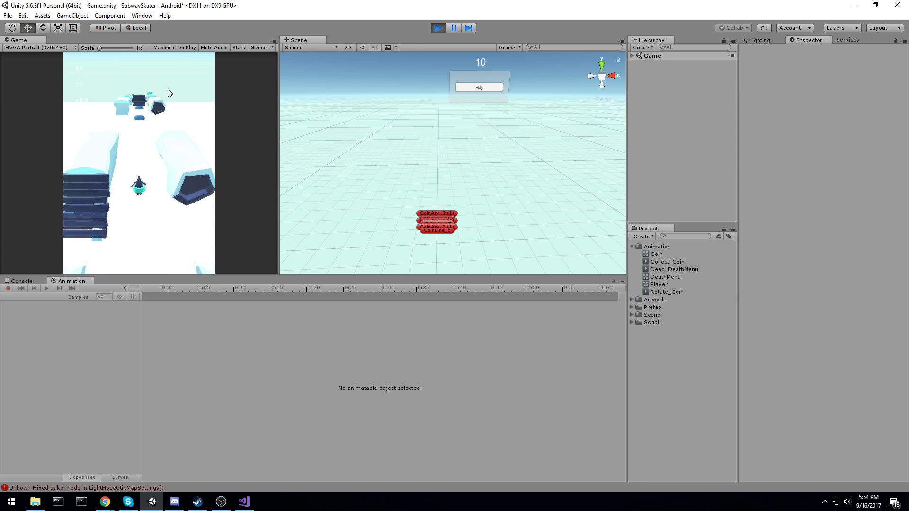
left_click_drag(159, 214, 156, 135)
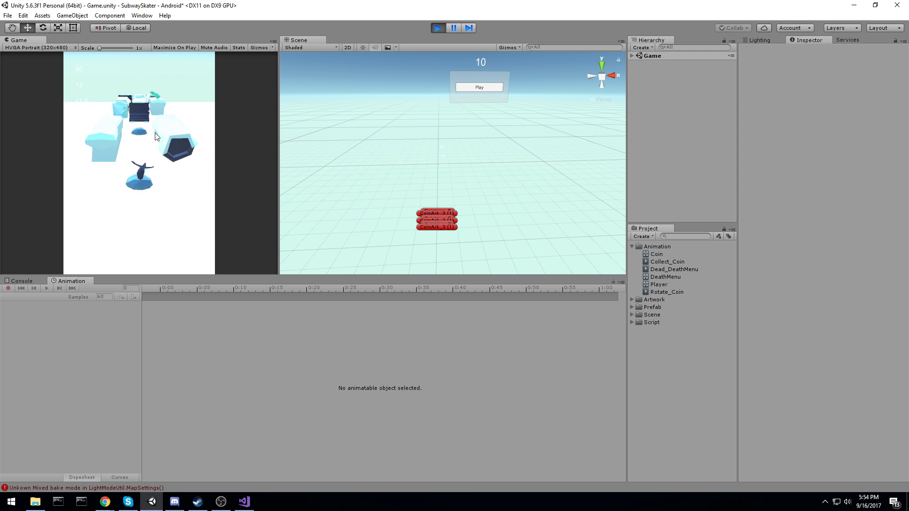
left_click_drag(161, 177, 143, 15)
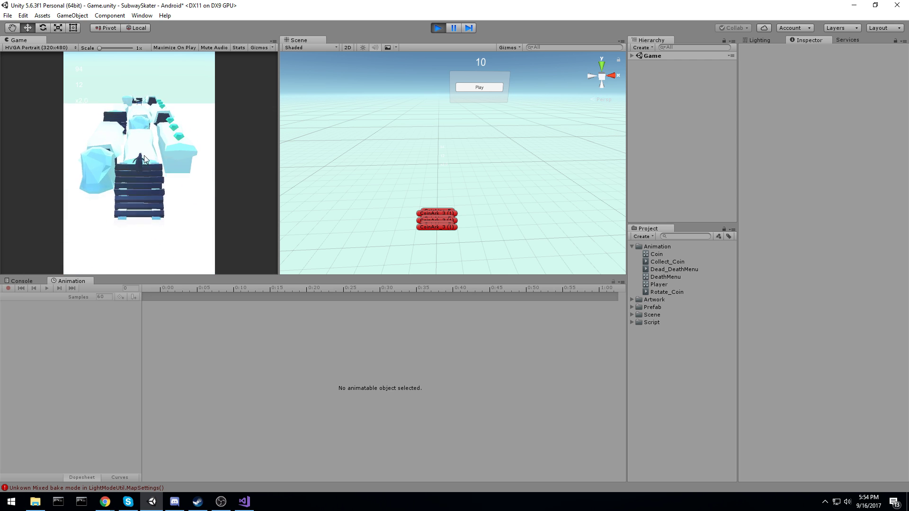
key("Right")
key("Left")
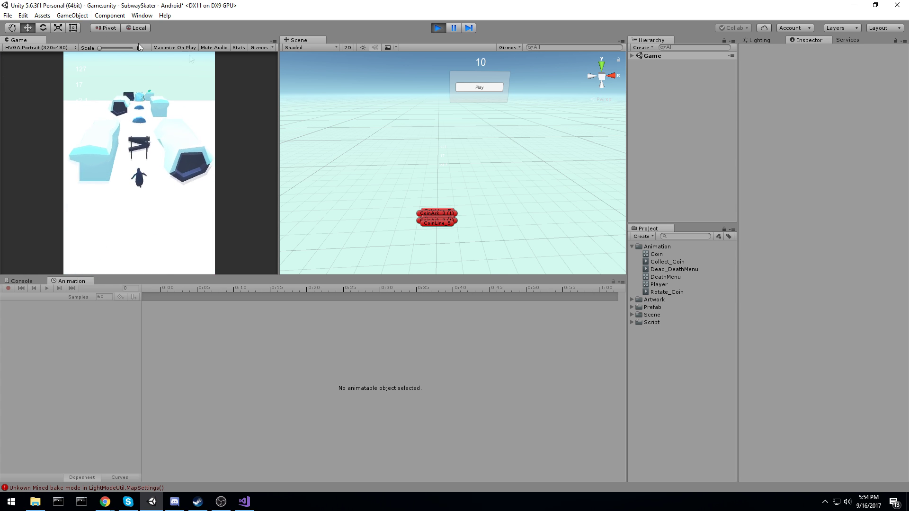
left_click_drag(130, 152, 358, 171)
left_click_drag(130, 205, 186, 67)
left_click_drag(199, 145, 12, 116)
left_click_drag(158, 99, 197, 269)
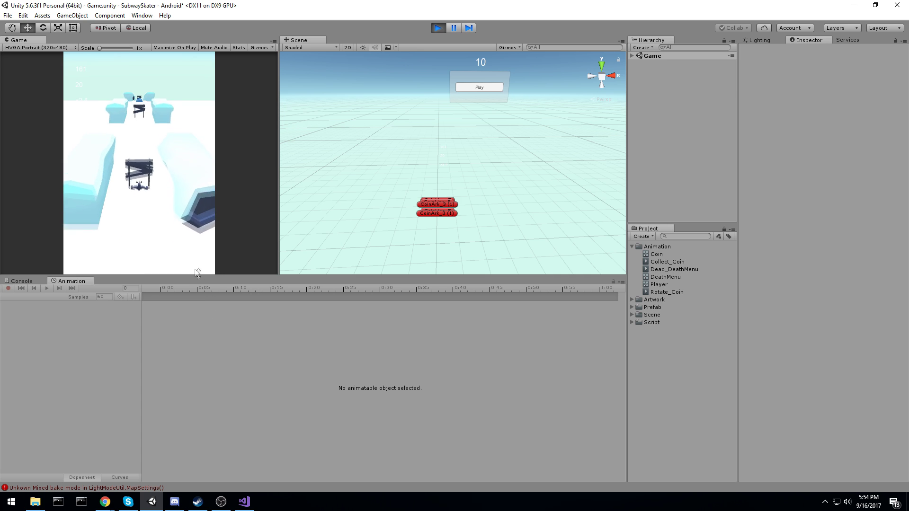
left_click_drag(172, 194, 206, 332)
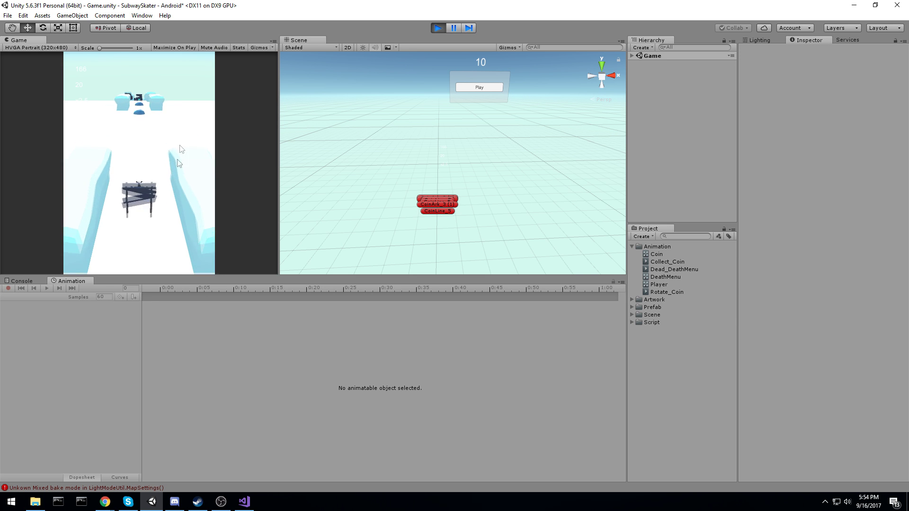
left_click_drag(151, 197, 162, 5)
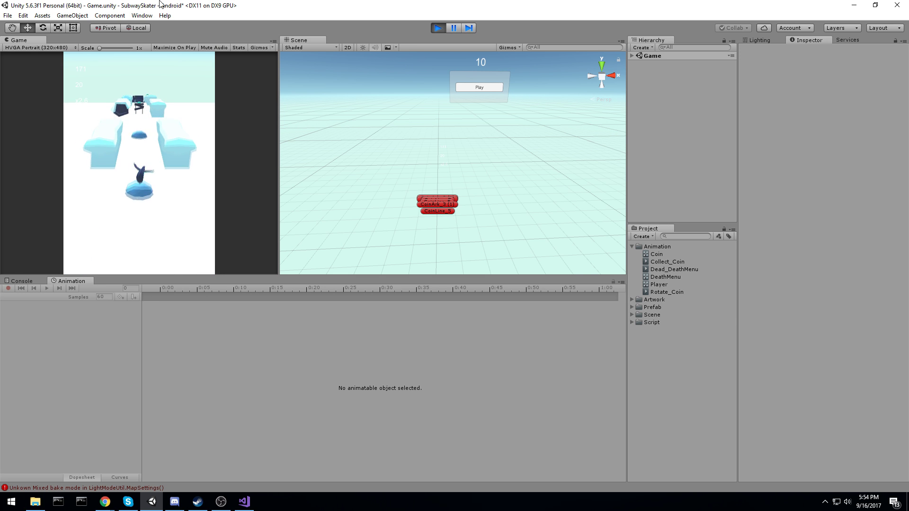
left_click_drag(152, 182, 160, 15)
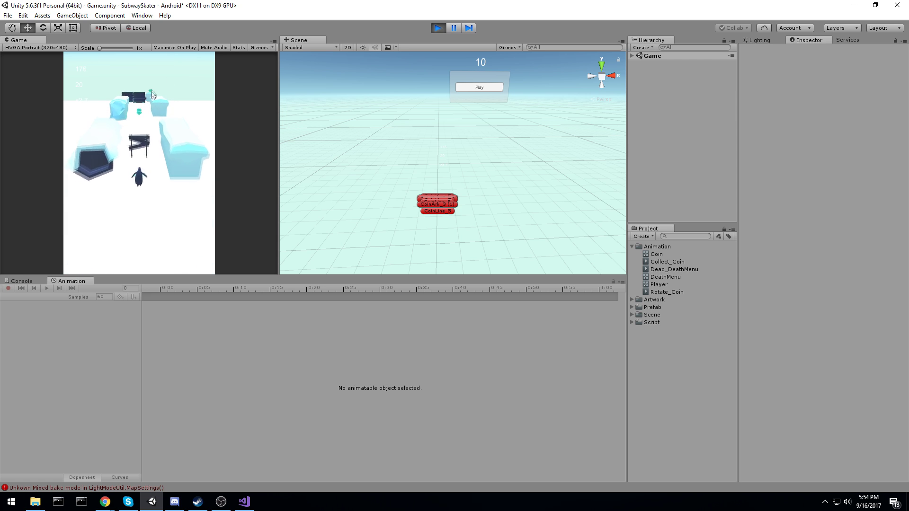